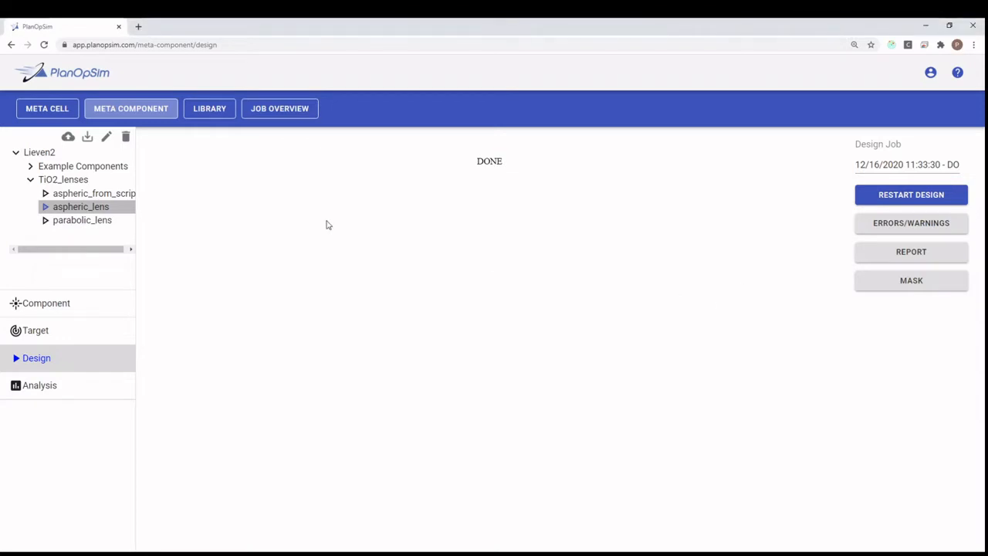
Open the aspheric_lens design target and review its near-field amplitude and phase wavefront
{"action": "left_click", "coordinate": [124, 208]}
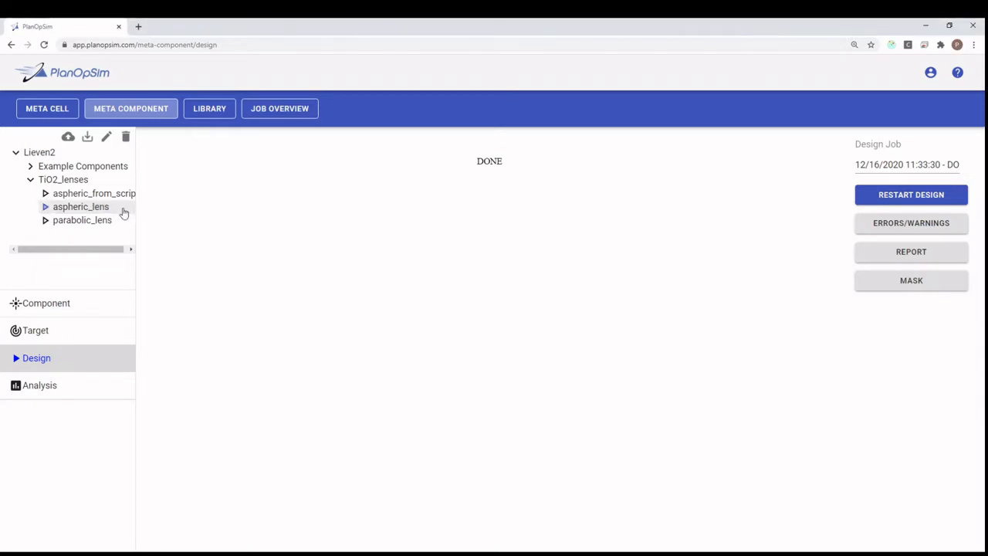
{"action": "left_click", "coordinate": [123, 210]}
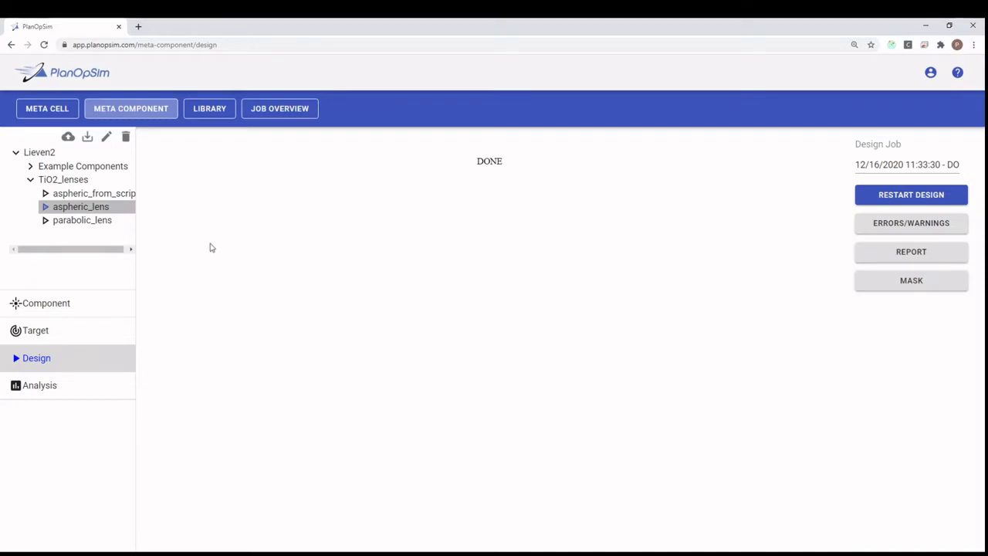
{"action": "left_click", "coordinate": [82, 331]}
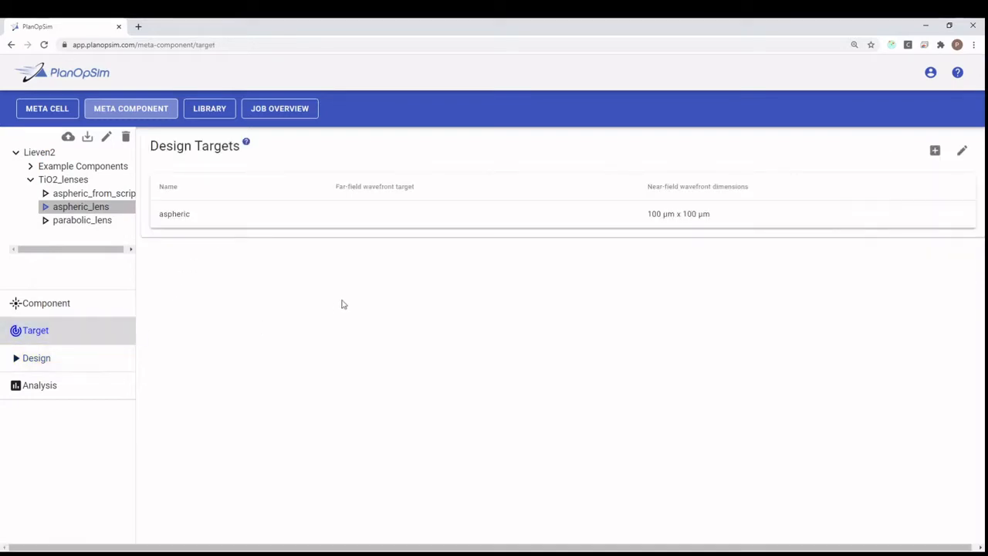
{"action": "left_click", "coordinate": [260, 221]}
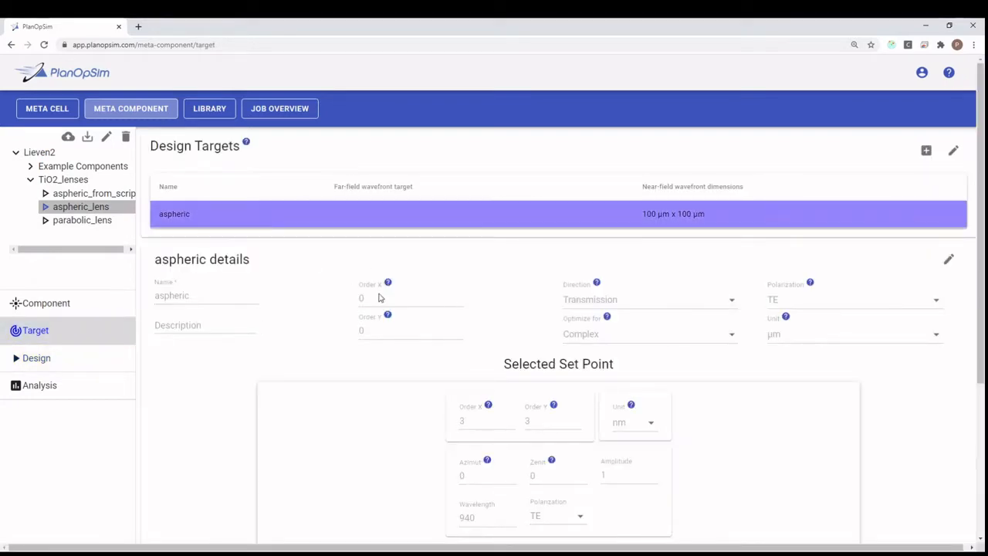
{"action": "scroll", "coordinate": [402, 309], "scroll_direction": "down", "scroll_amount": 1}
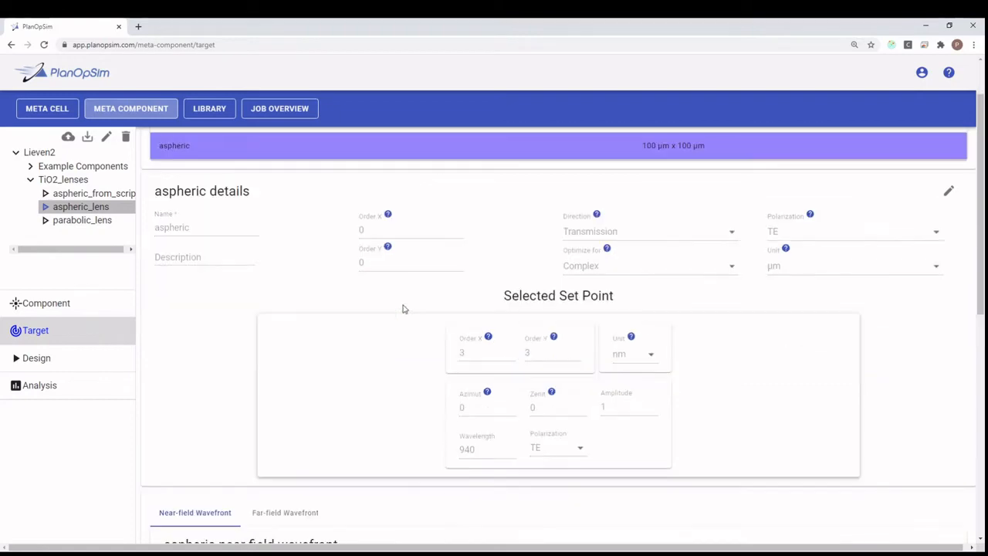
{"action": "scroll", "coordinate": [622, 302], "scroll_direction": "down", "scroll_amount": 4}
{"action": "scroll", "coordinate": [622, 301], "scroll_direction": "down", "scroll_amount": 3}
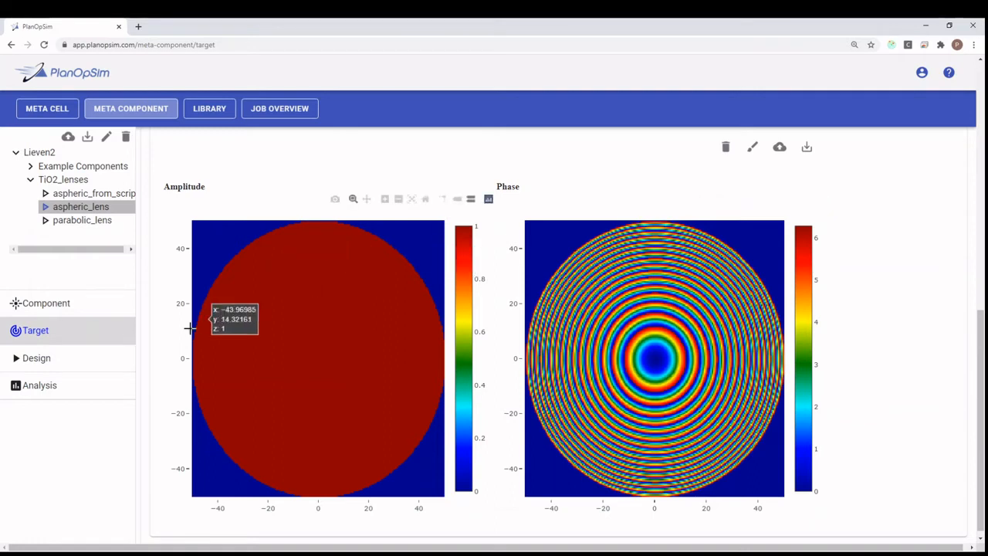
Open the analysis page for the aspheric_lens component and set the wavefront type to Both
{"action": "left_click", "coordinate": [121, 365]}
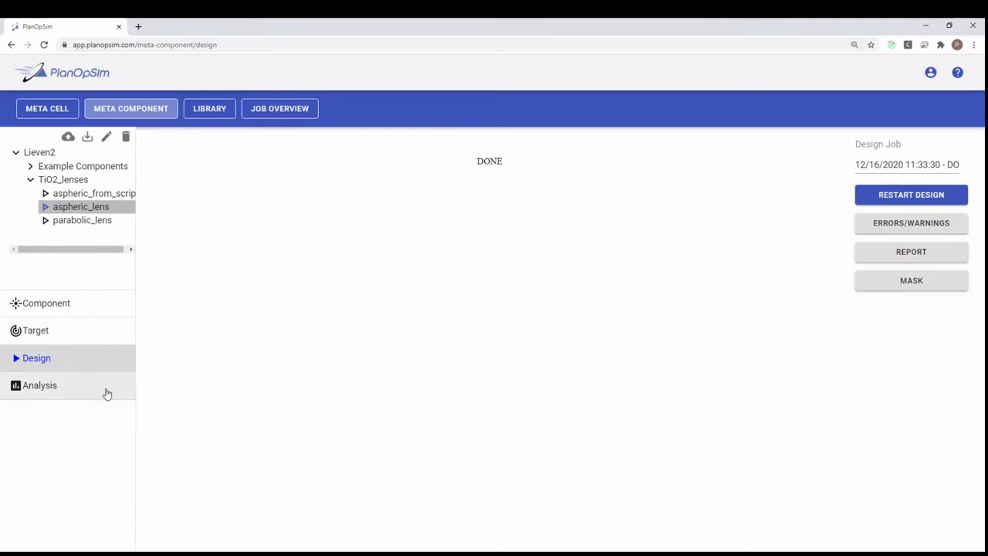
{"action": "left_click", "coordinate": [107, 394]}
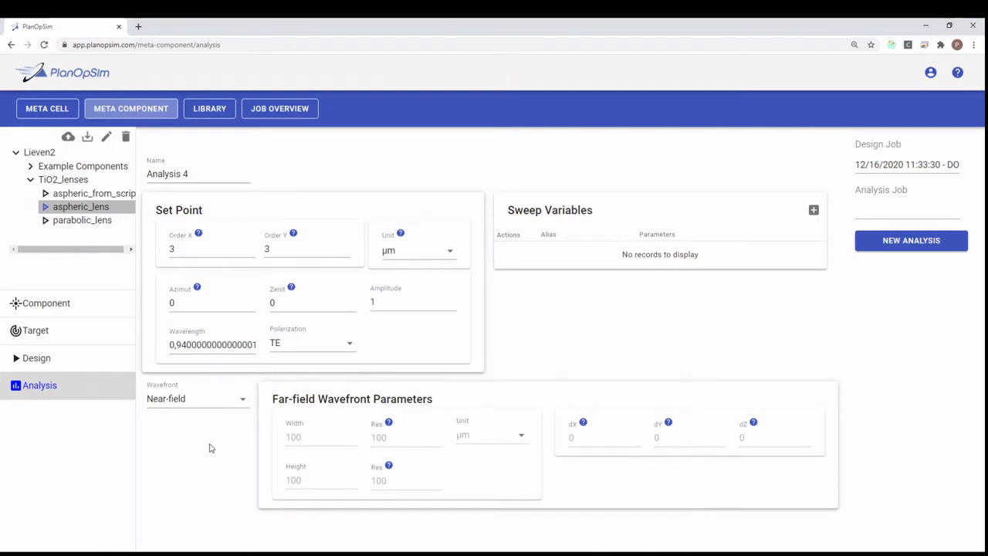
{"action": "left_click", "coordinate": [215, 403]}
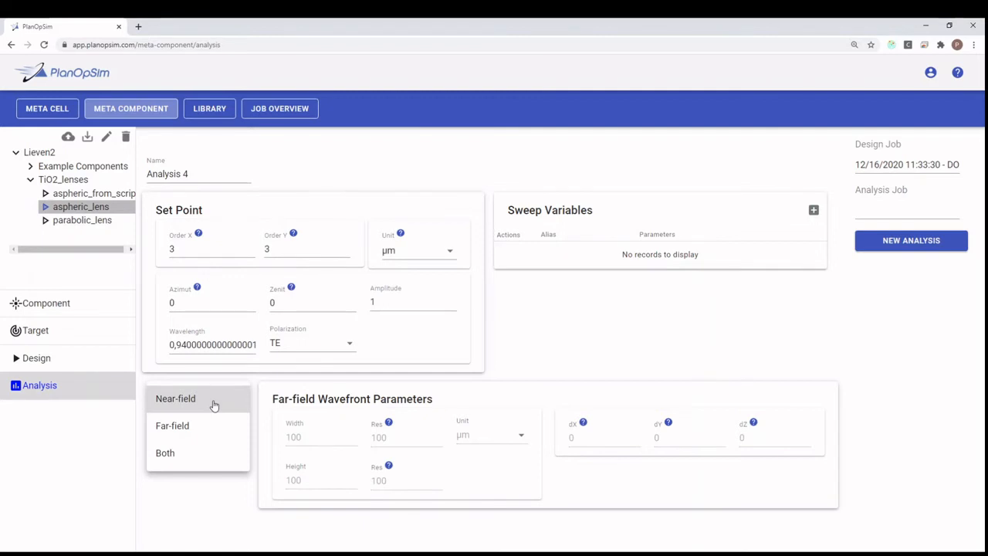
{"action": "left_click", "coordinate": [177, 425]}
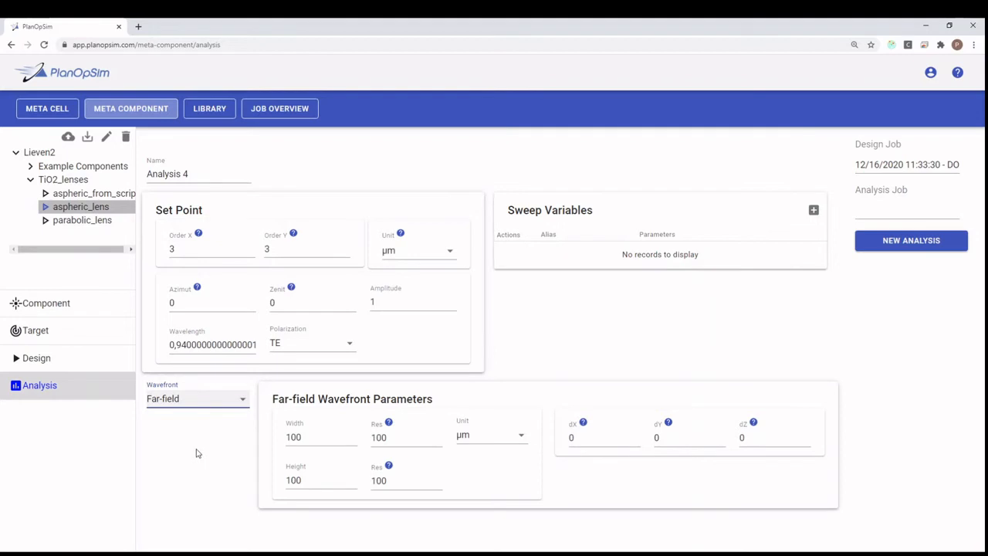
{"action": "left_click", "coordinate": [230, 398]}
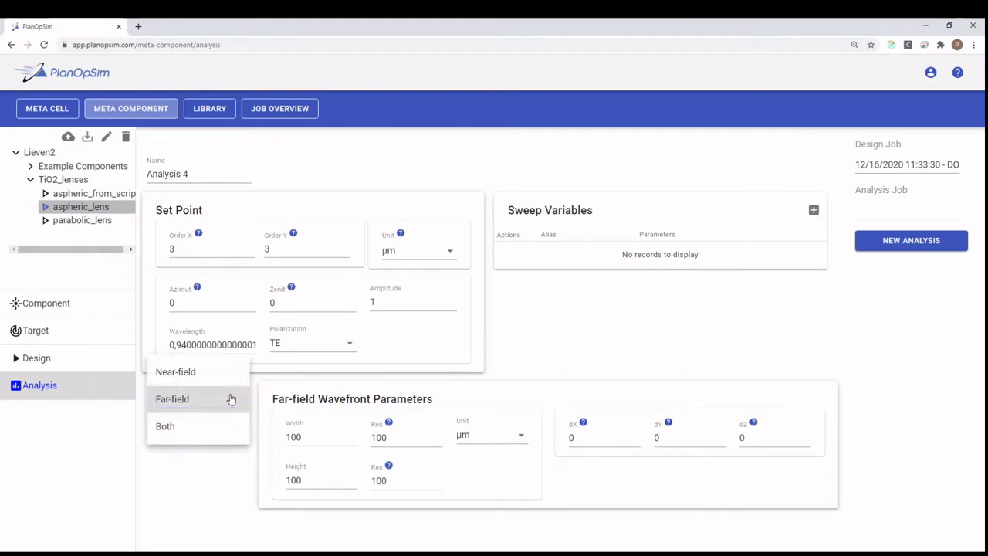
{"action": "left_click", "coordinate": [214, 429]}
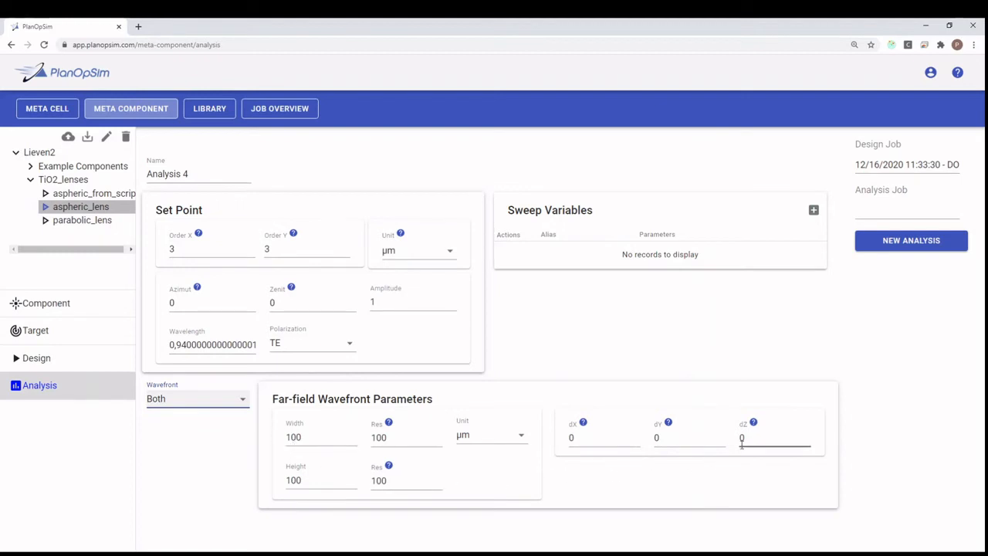
Set the far-field wavefront offset dZ to 75
{"action": "left_click", "coordinate": [595, 410]}
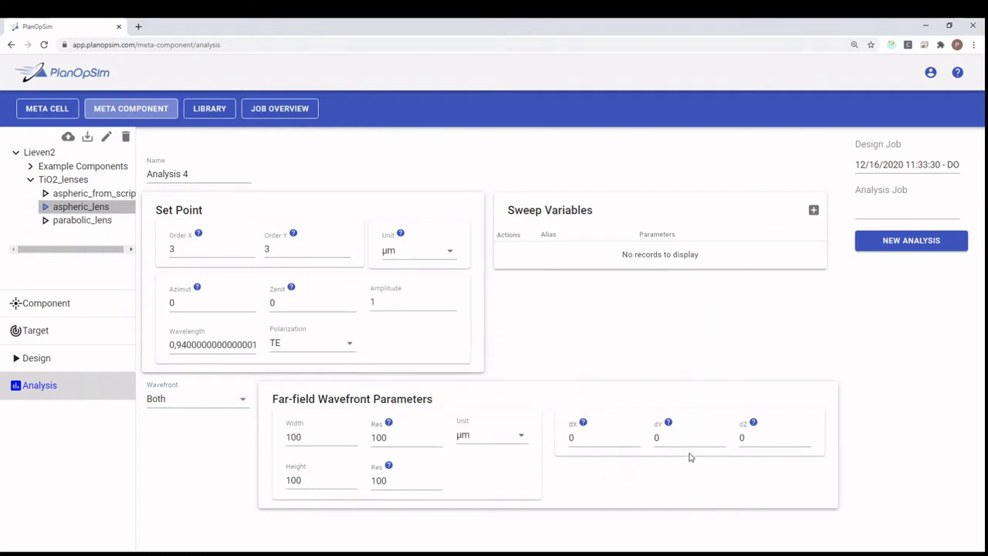
{"action": "left_click_drag", "start_coordinate": [755, 439], "coordinate": [715, 430]}
{"action": "type", "text": "75"}
{"action": "left_click", "coordinate": [684, 486]}
Set the far-field wavefront width and height both to 20
{"action": "left_click_drag", "start_coordinate": [333, 435], "coordinate": [270, 441]}
{"action": "type", "text": "20"}
{"action": "left_click_drag", "start_coordinate": [315, 481], "coordinate": [277, 482]}
{"action": "type", "text": "2"}
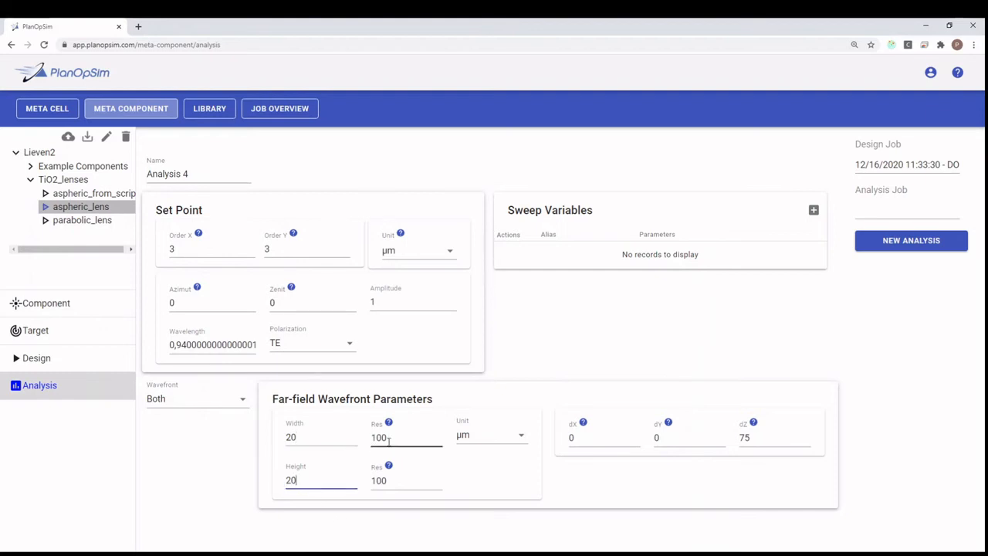
Set both far-field wavefront resolutions to 250
{"action": "left_click_drag", "start_coordinate": [390, 438], "coordinate": [364, 440]}
{"action": "type", "text": "250"}
{"action": "left_click", "coordinate": [401, 483]}
{"action": "left_click_drag", "start_coordinate": [404, 481], "coordinate": [373, 475]}
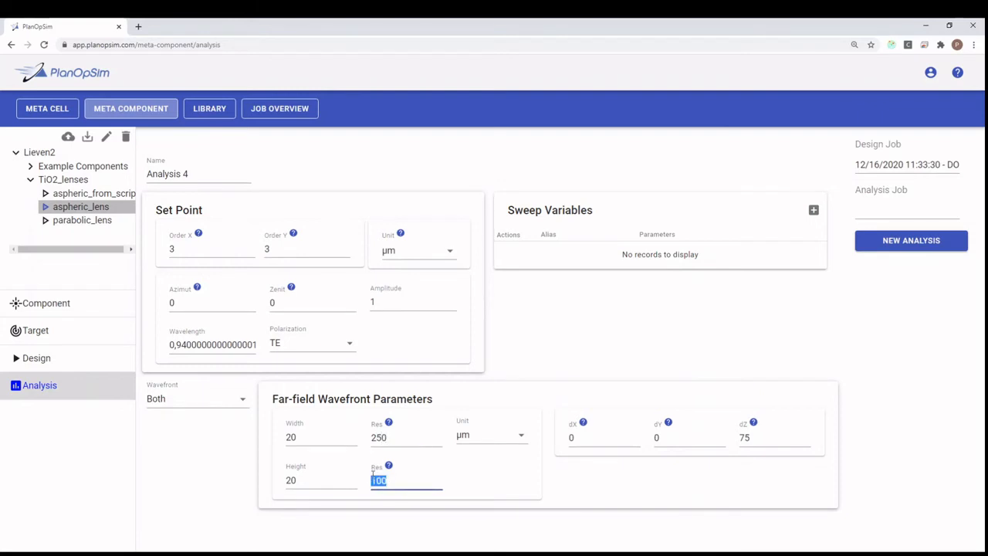
{"action": "type", "text": "250"}
{"action": "left_click", "coordinate": [490, 483]}
Rename the analysis as spot_visualization
{"action": "left_click", "coordinate": [216, 178]}
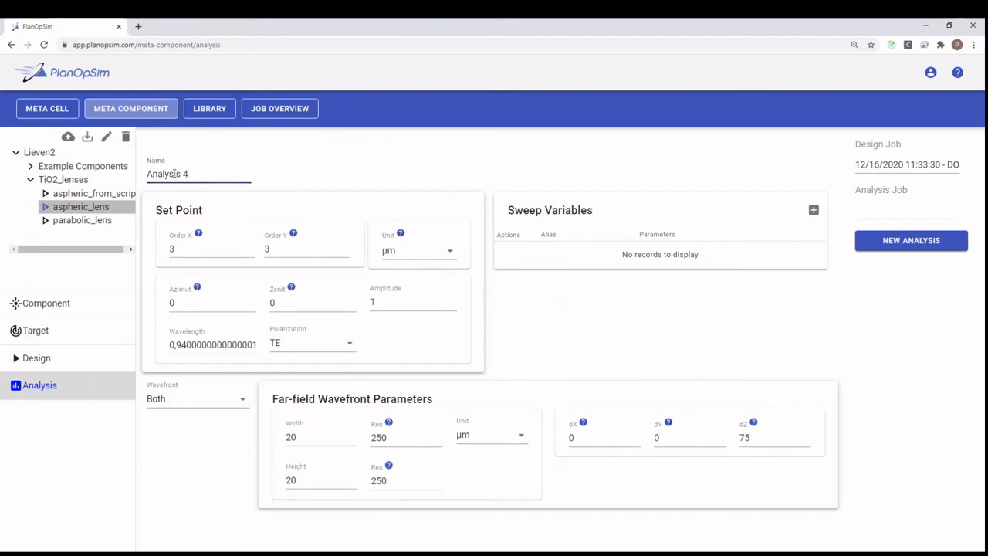
{"action": "left_click_drag", "start_coordinate": [216, 178], "coordinate": [147, 177]}
{"action": "type", "text": "spot_visualization"}
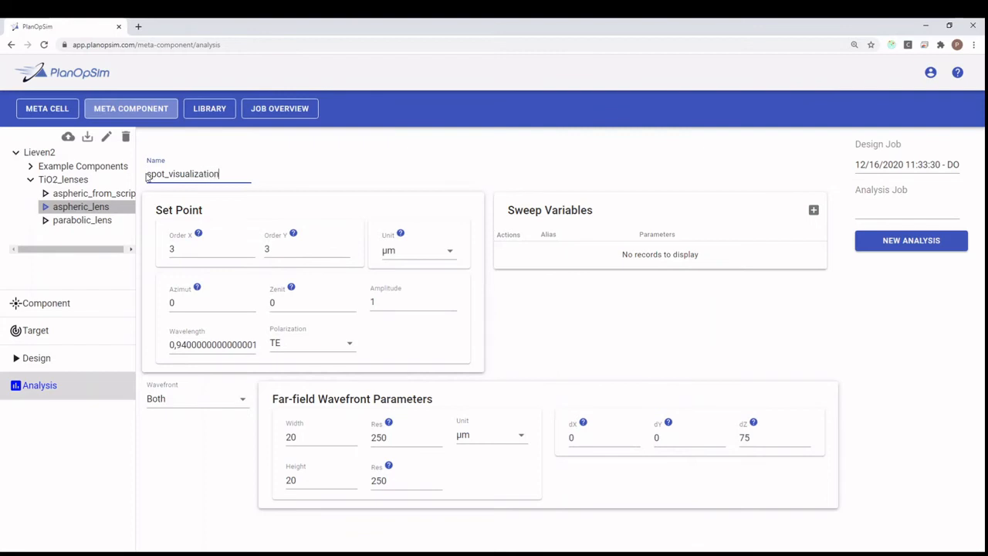
{"action": "left_click", "coordinate": [716, 327]}
Start the new analysis and review the far-field and near-field result plots
{"action": "left_click", "coordinate": [905, 240]}
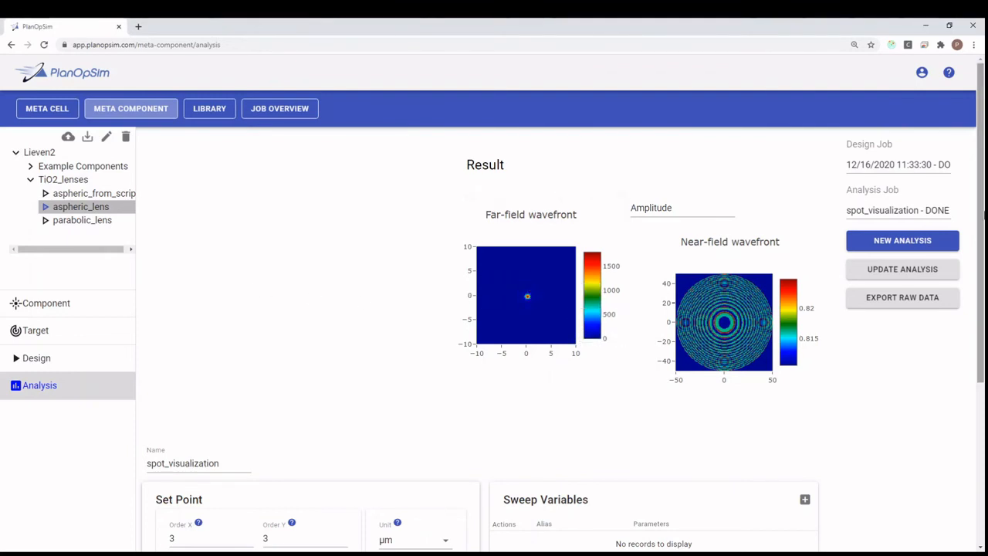
{"action": "left_click_drag", "start_coordinate": [981, 190], "coordinate": [983, 351]}
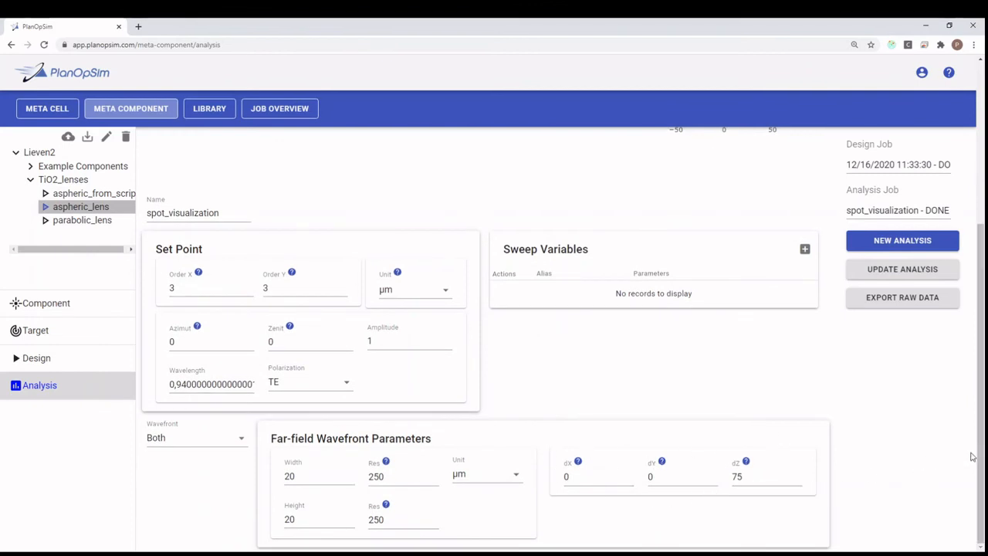
{"action": "left_click_drag", "start_coordinate": [982, 445], "coordinate": [983, 297]}
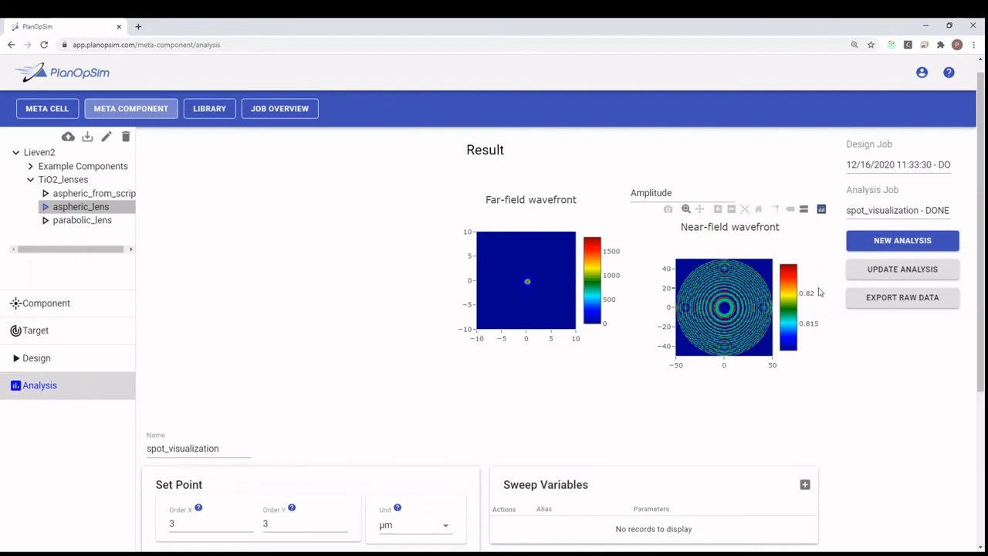
Switch the result display from Amplitude to Phase
{"action": "mouse_move", "coordinate": [687, 328]}
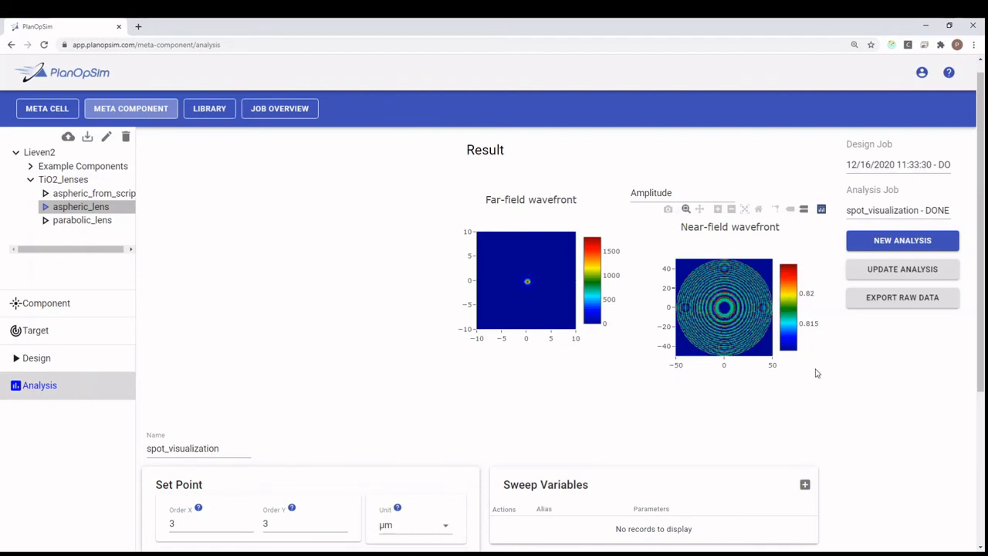
{"action": "left_click", "coordinate": [682, 201]}
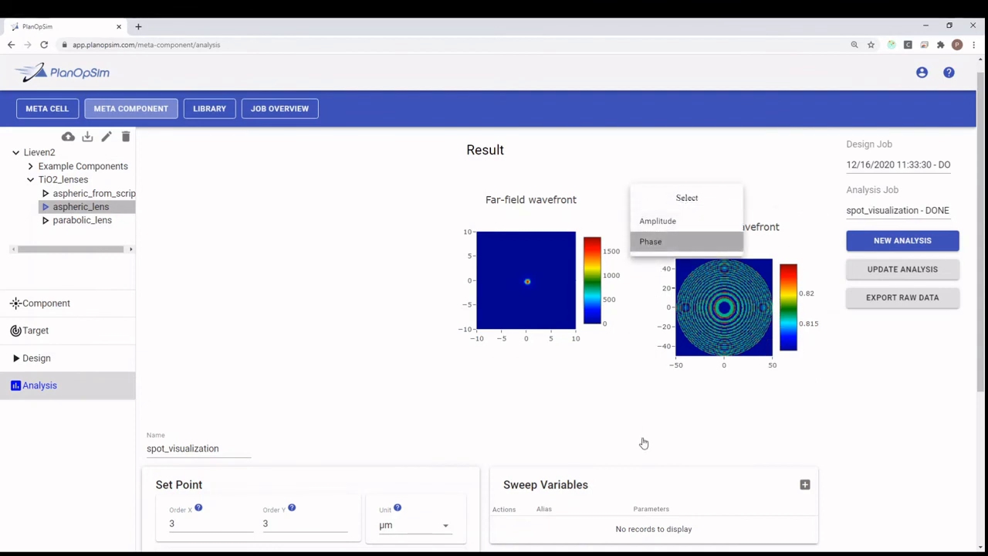
{"action": "left_click", "coordinate": [652, 241]}
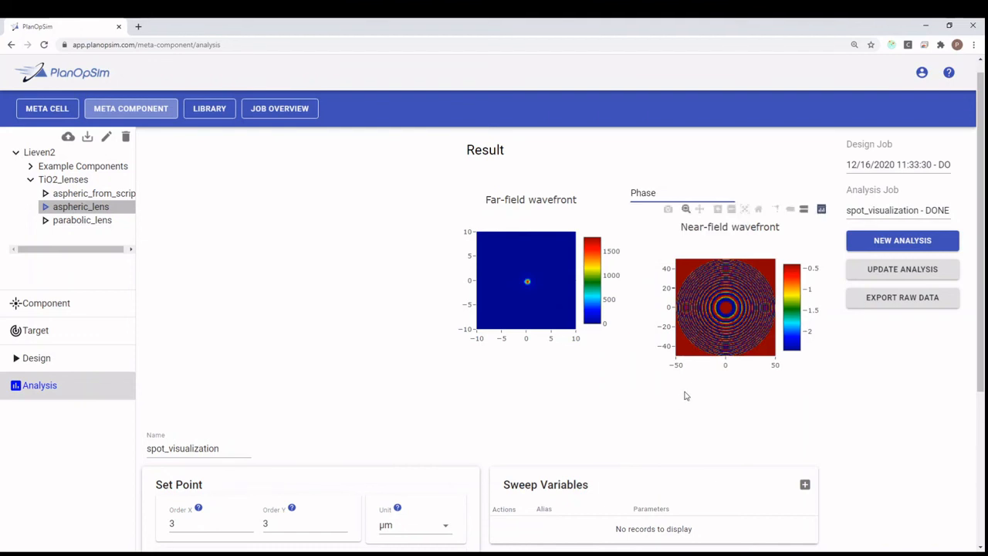